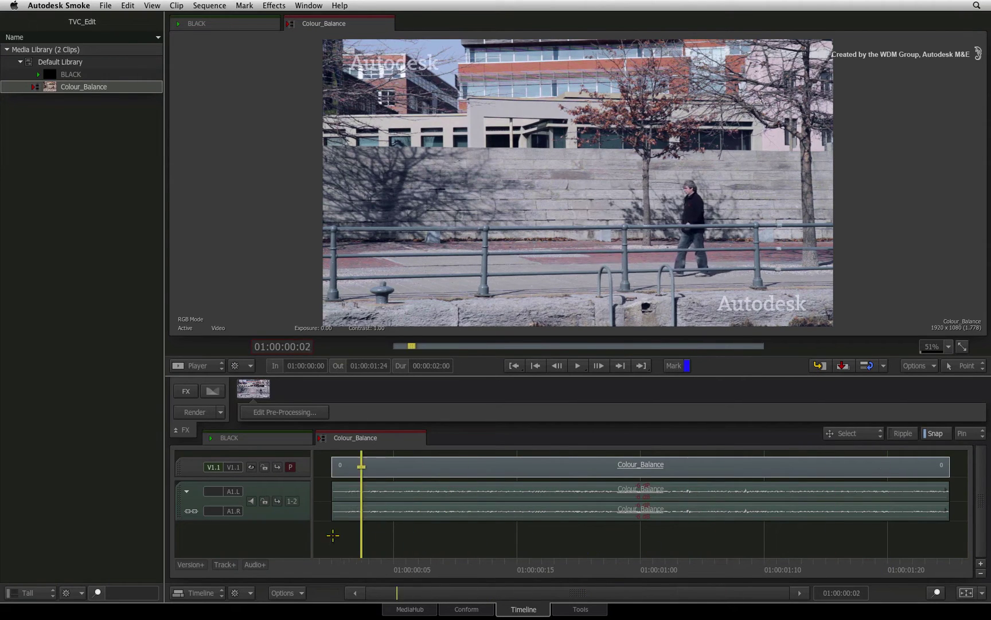
From the clip start, add a ConnectFX effect to the Colour_Balance clip.
left_click(333, 535)
key("ctrl+Tab")
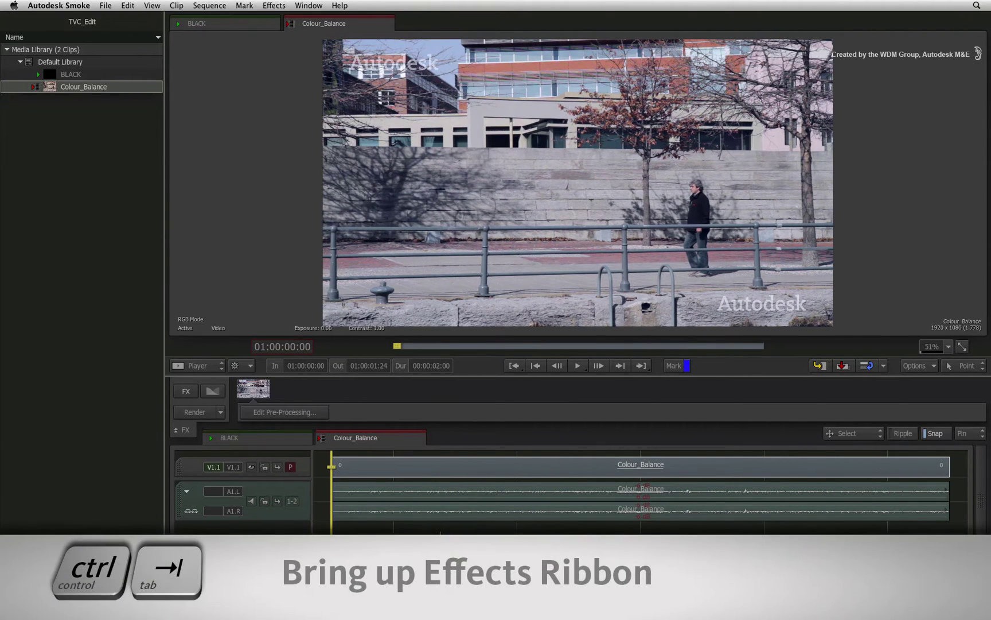
right_click(419, 467)
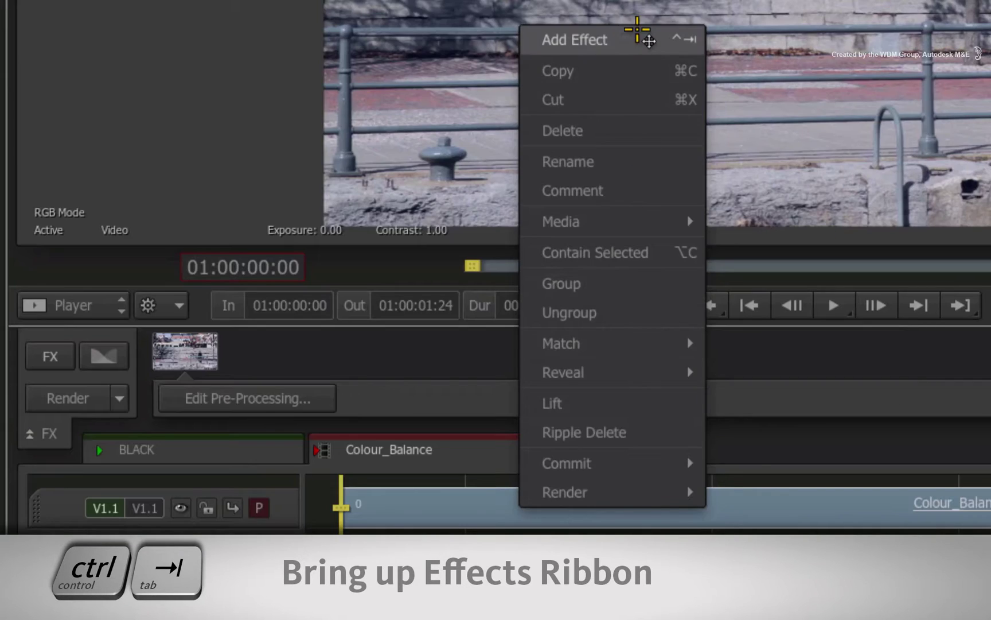
left_click(479, 229)
left_click(268, 410)
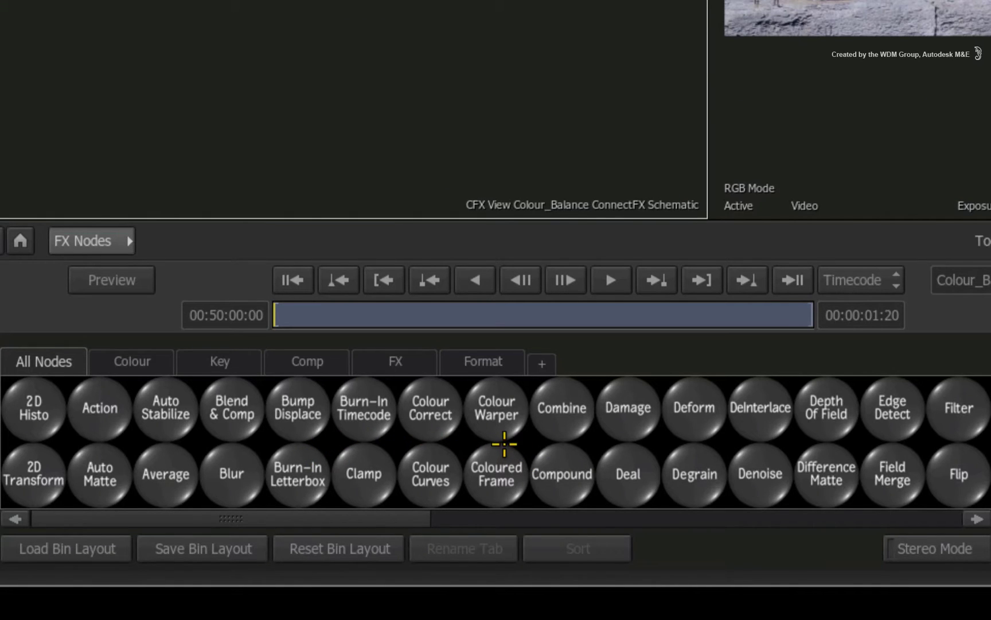
Insert a Colour Warper node into the source-to-CFX-output link.
type("c")
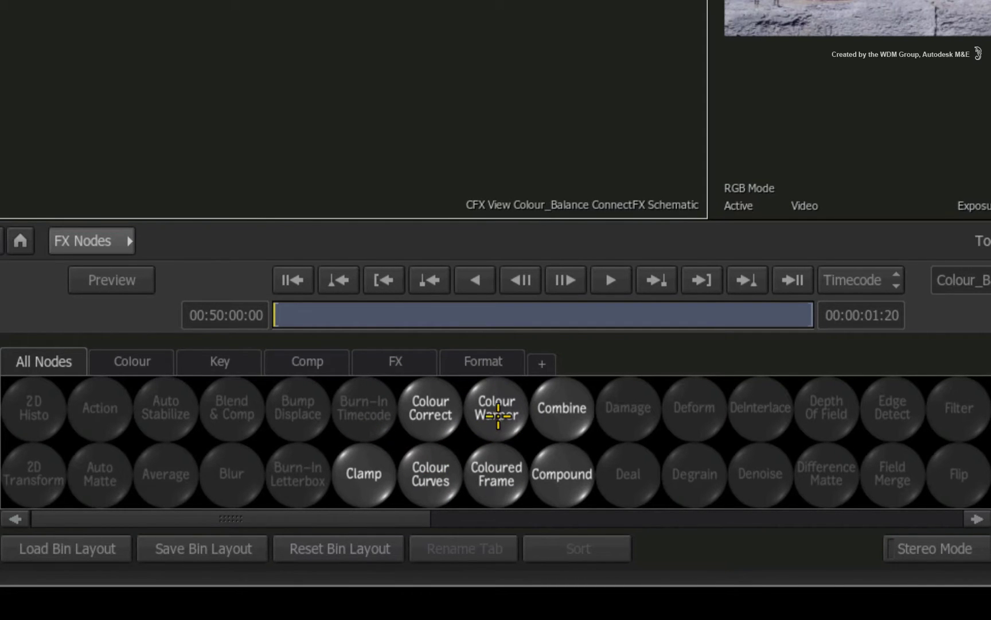
left_click(496, 414)
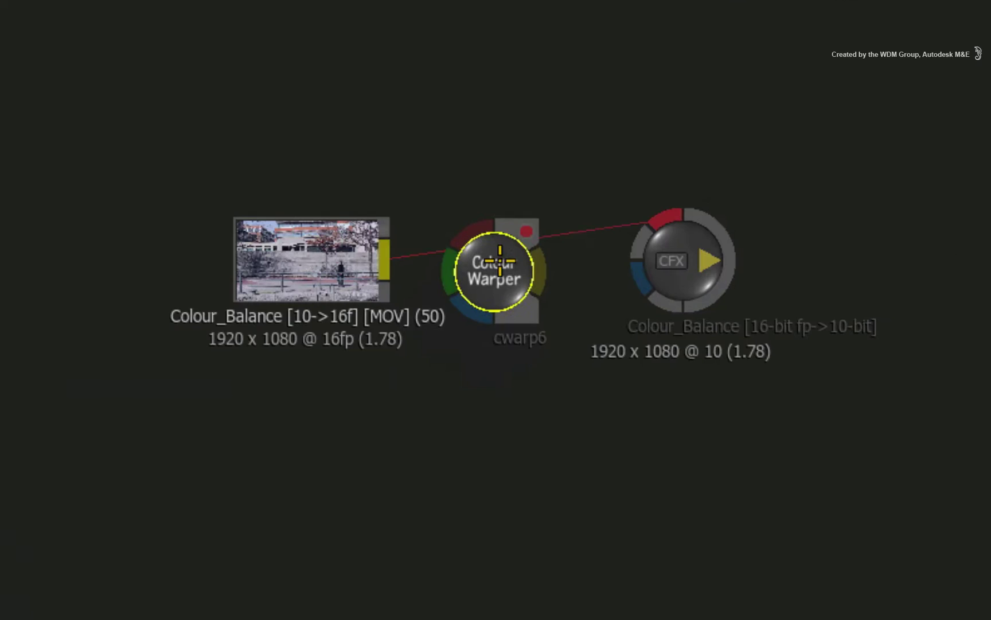
left_click(521, 220)
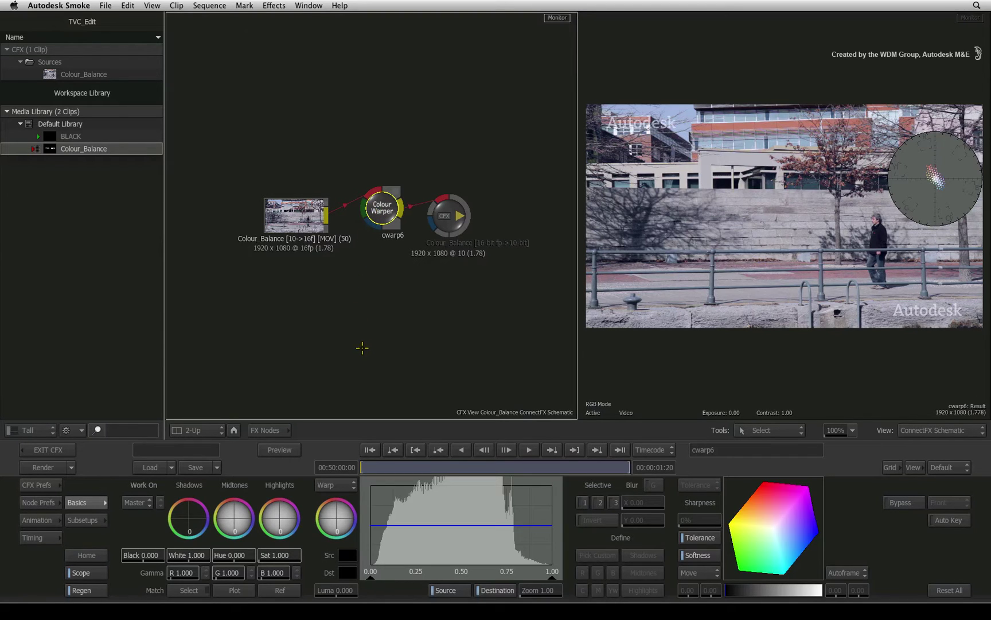
Show the Colour Warper Result 1-Up, zoomed to fit, with the vectorscope at left.
left_click(197, 430)
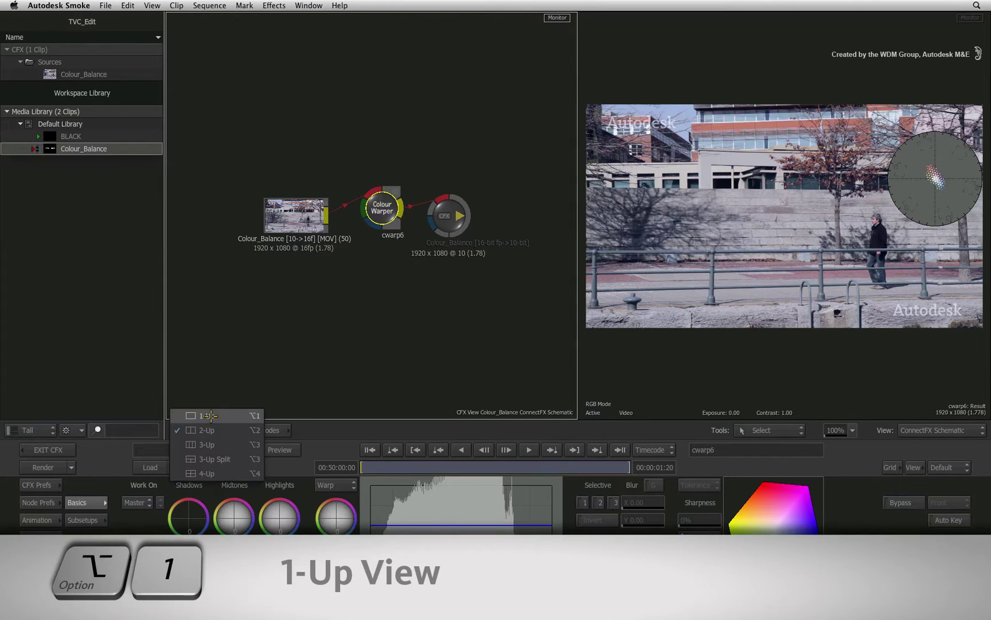
left_click(214, 414)
left_click(934, 431)
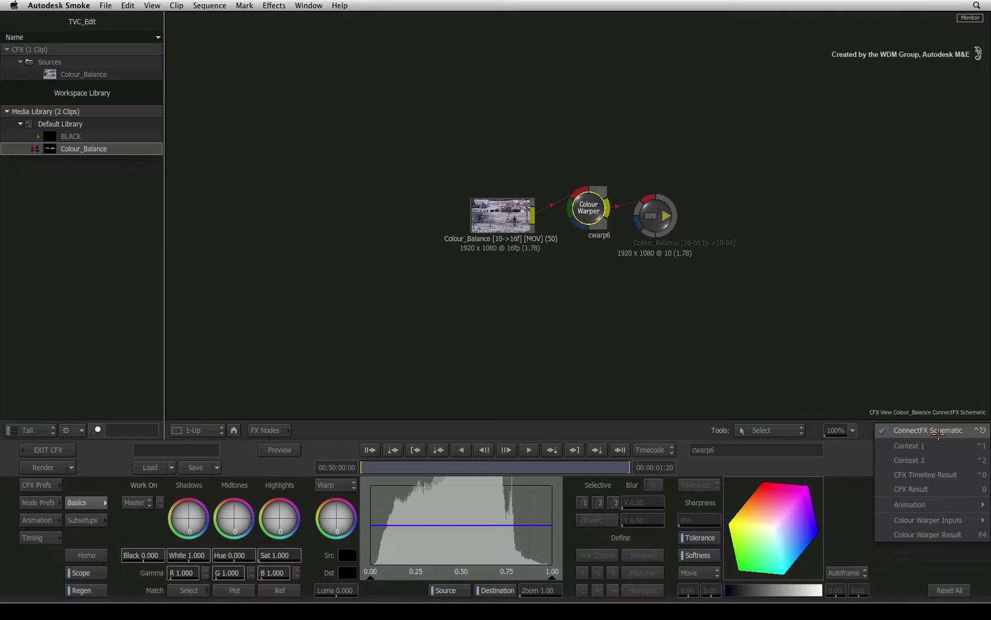
left_click(949, 534)
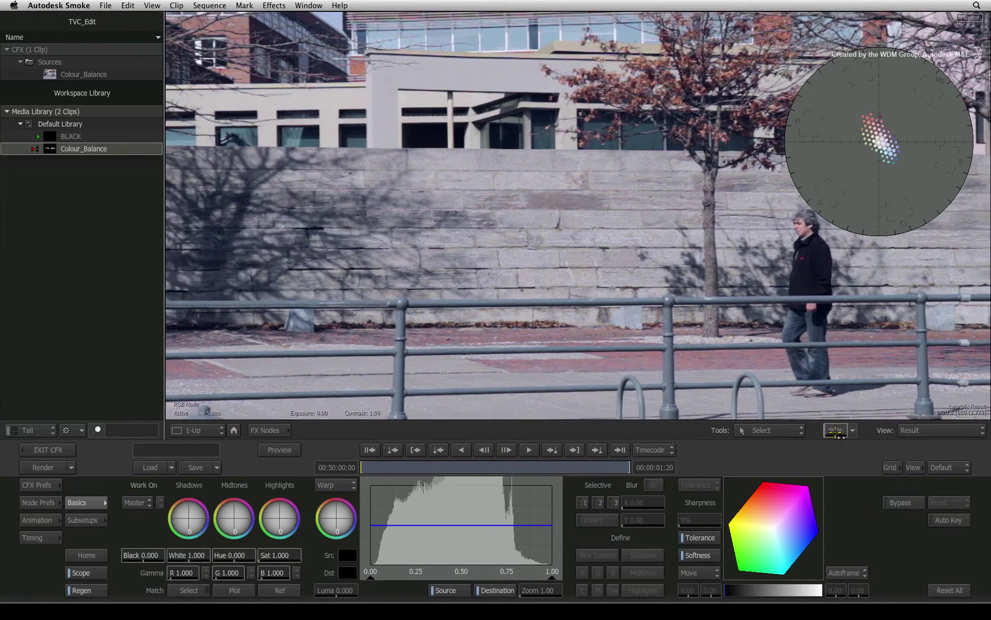
left_click_drag(835, 431, 836, 434)
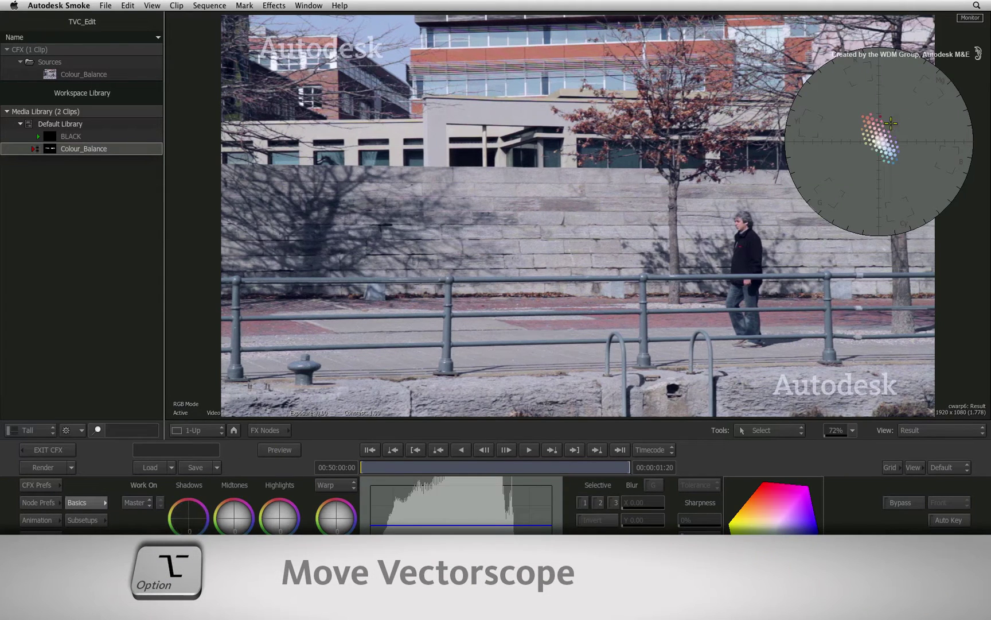
mouse_move(891, 165)
left_mouse_down()
mouse_move(401, 190)
mouse_move(383, 203)
mouse_move(395, 218)
mouse_move(316, 253)
mouse_move(315, 300)
left_mouse_up()
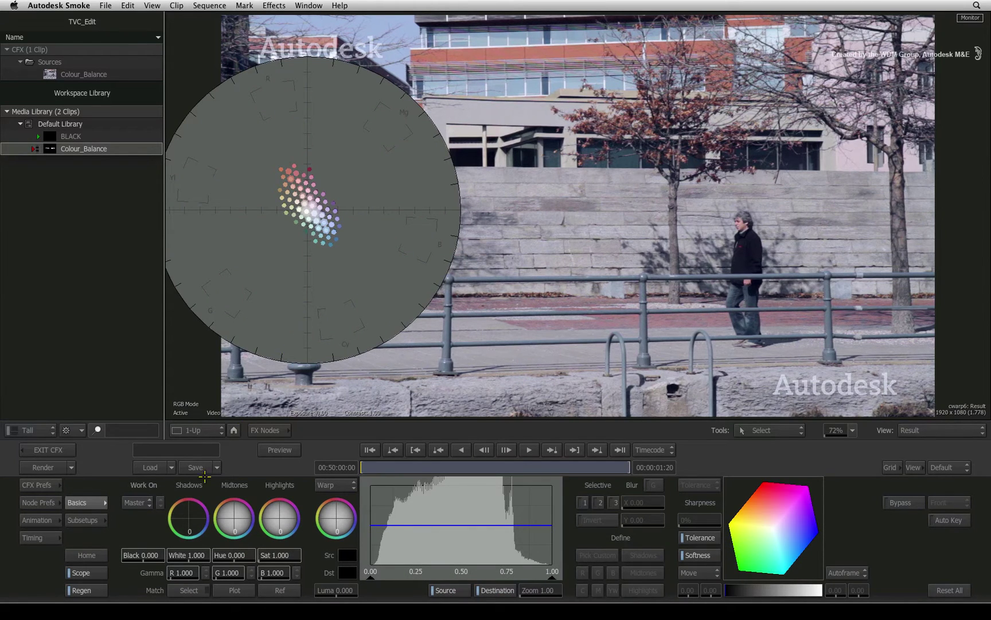
Enlarge the vectorscope and shift the highlights toward red/yellow to a value of 54.
left_click(92, 554)
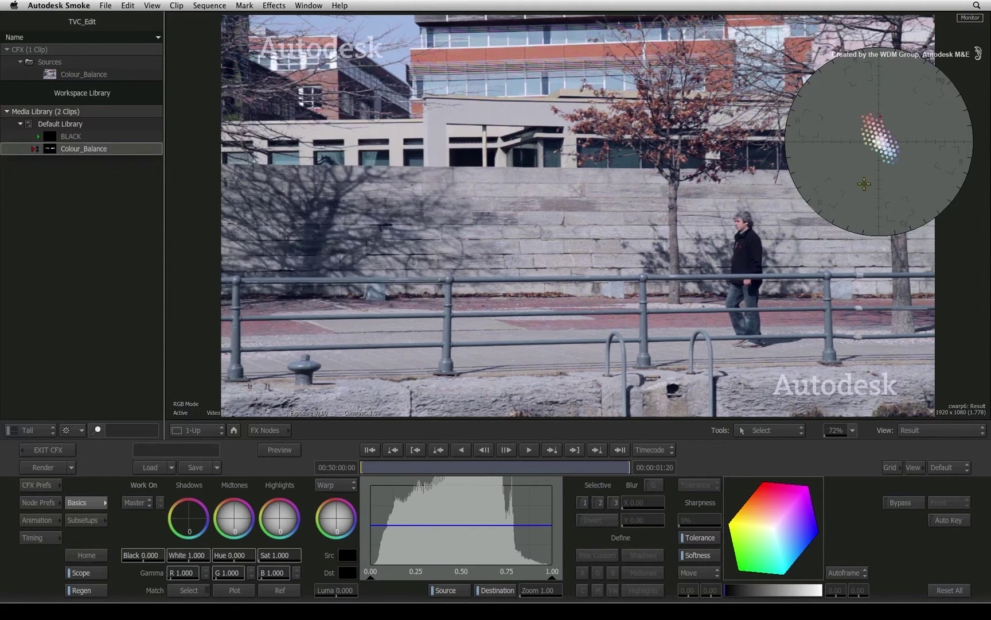
mouse_move(865, 184)
left_mouse_down()
mouse_move(857, 243)
mouse_move(922, 299)
left_mouse_up()
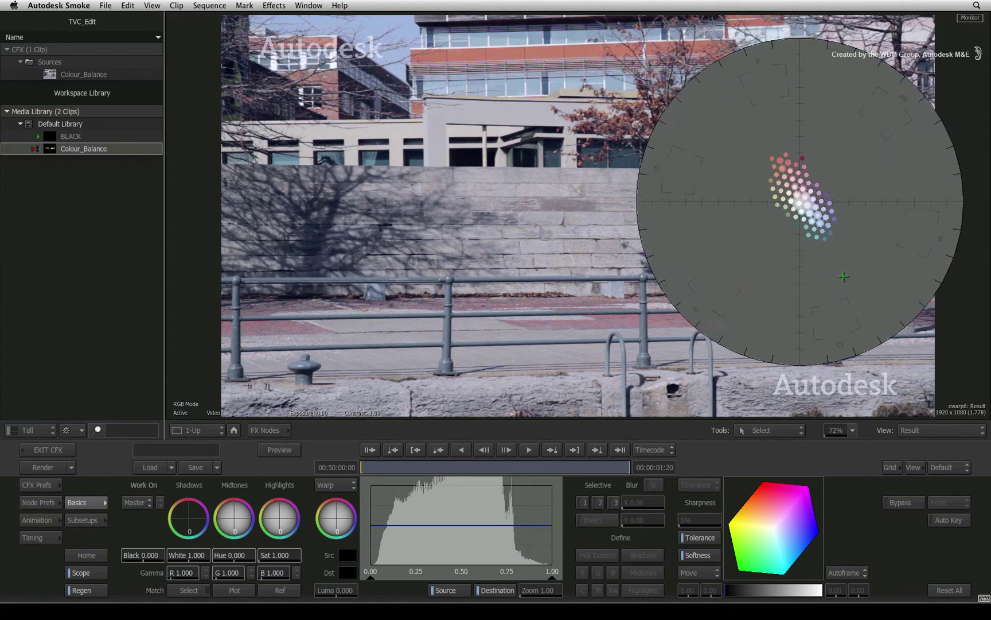
left_click_drag(836, 269, 847, 274)
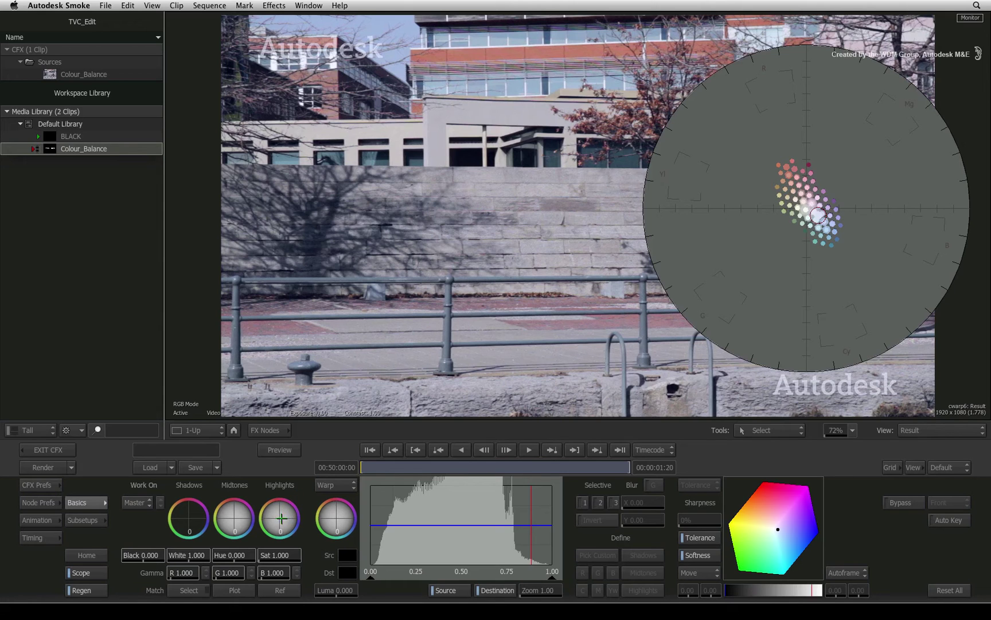
mouse_move(280, 518)
left_mouse_down()
mouse_move(255, 502)
mouse_move(268, 513)
left_mouse_up()
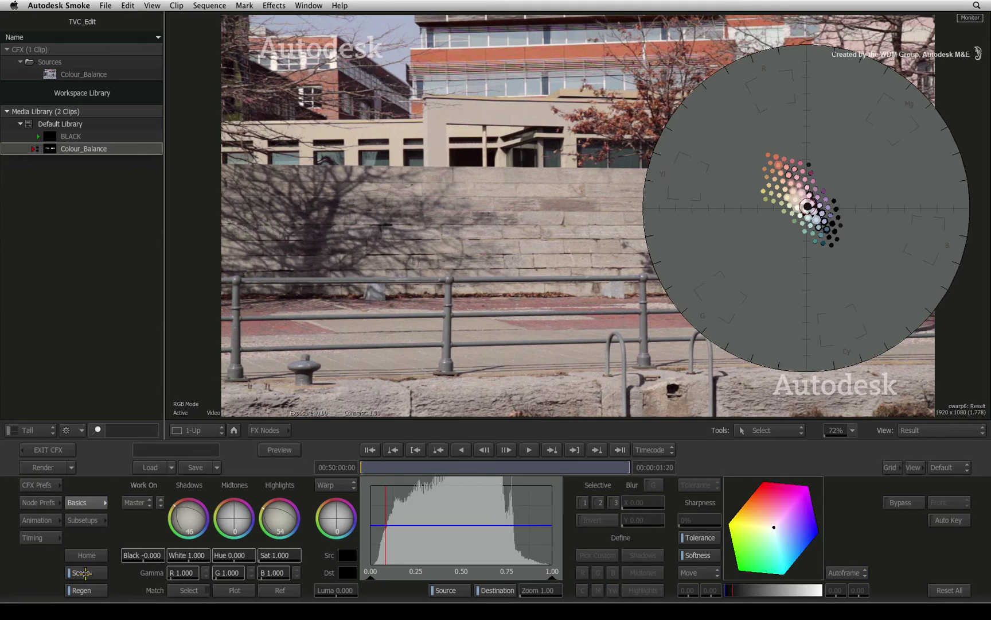
Hide the vectorscope and compare the original (F1) against the corrected result (F4).
left_click(83, 573)
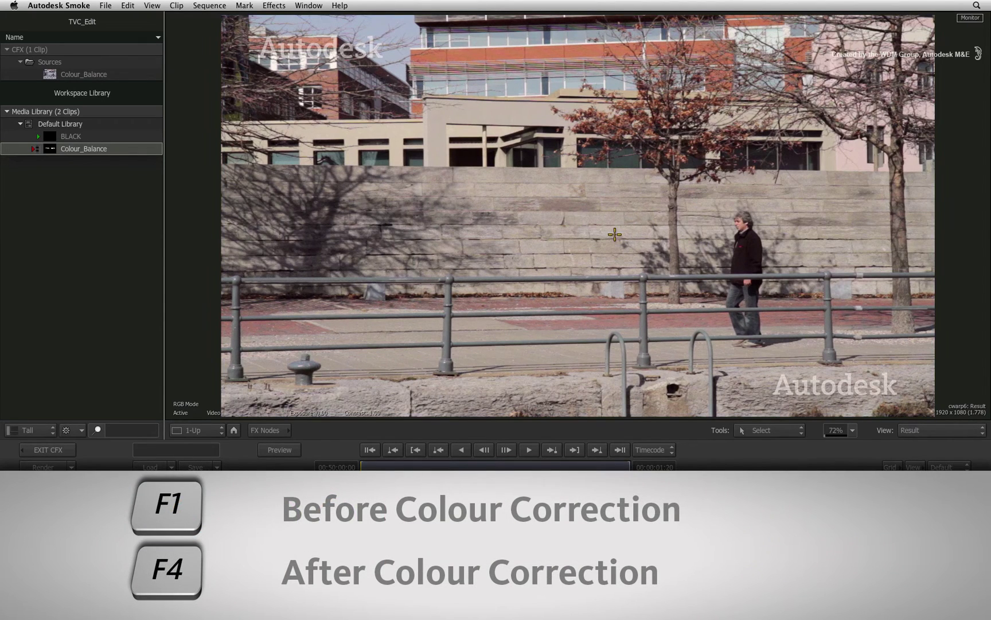
key("F1")
key("F4")
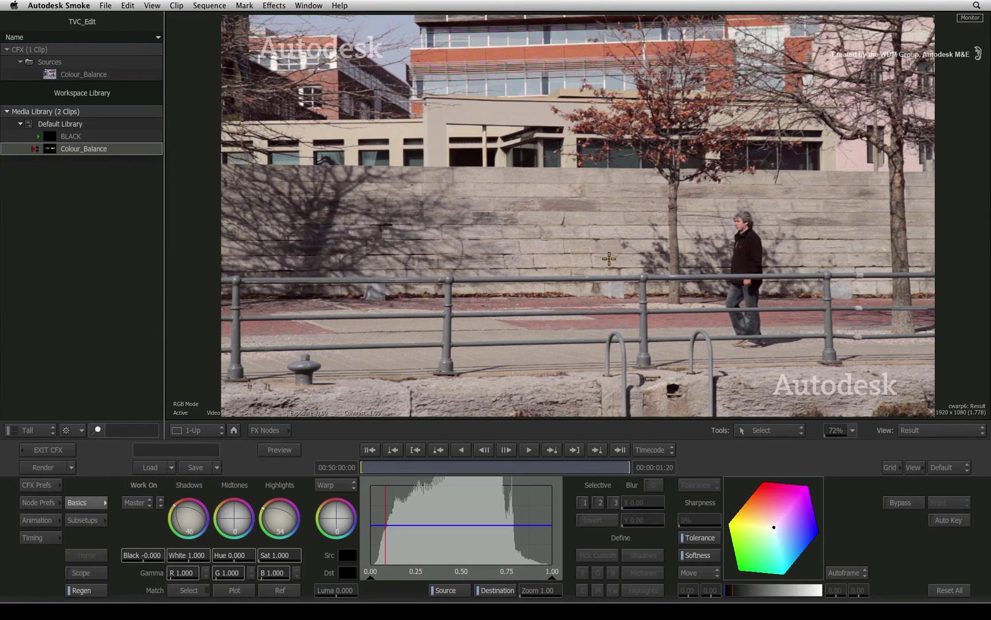
Render the ConnectFX effect, scrub to check it, and save it as Colour_Balance_CFX_1.
left_click(51, 450)
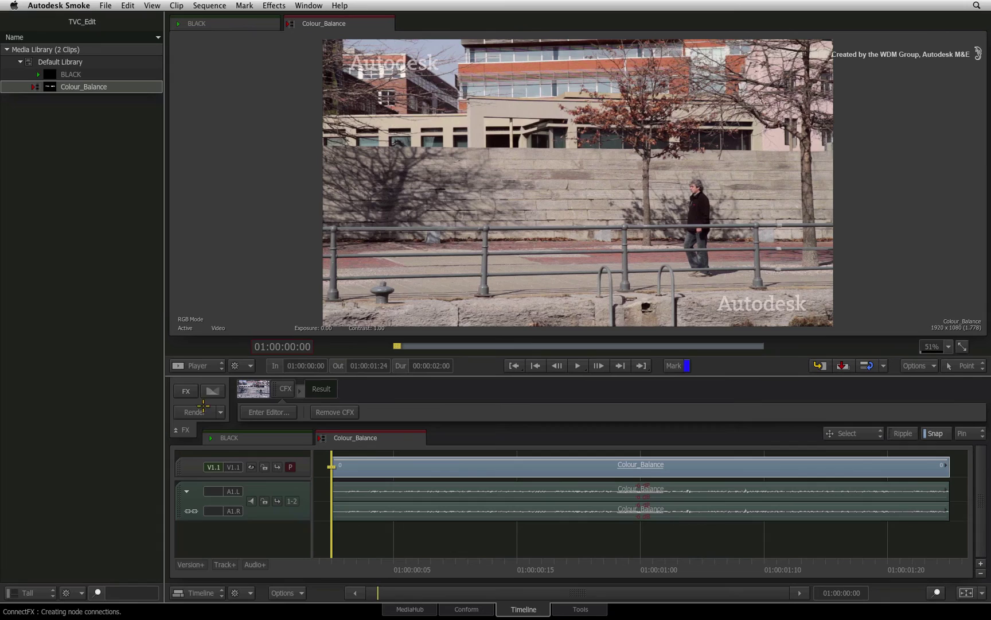
left_click(203, 406)
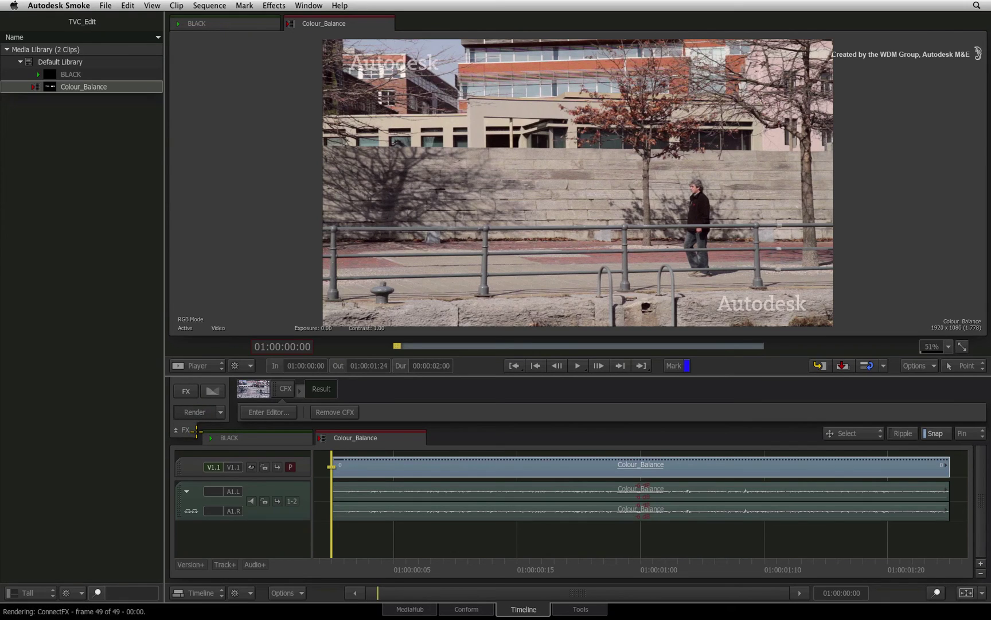
left_click_drag(347, 570, 573, 546)
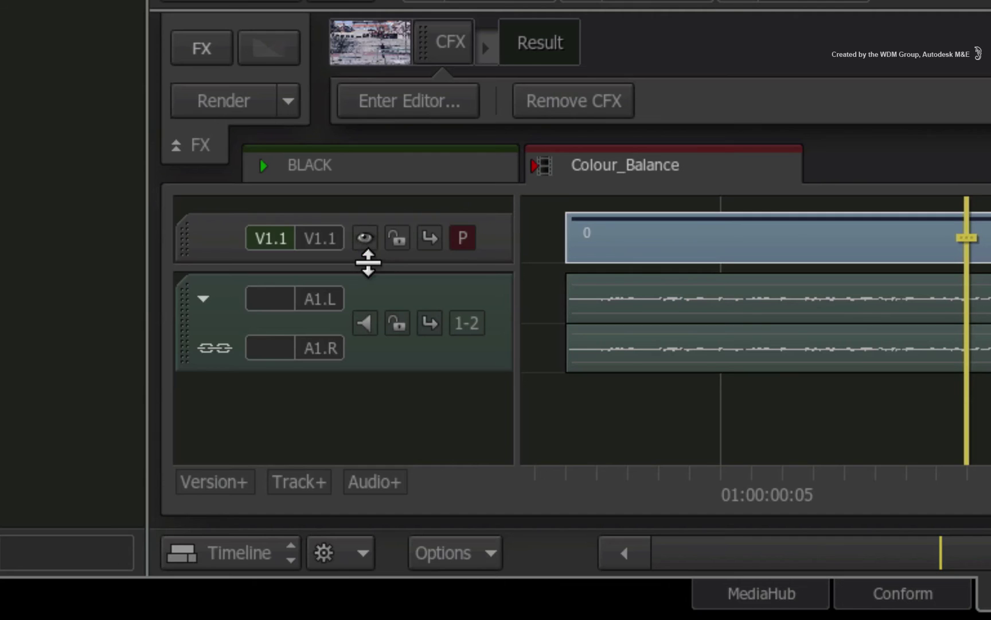
left_click_drag(252, 477, 253, 525)
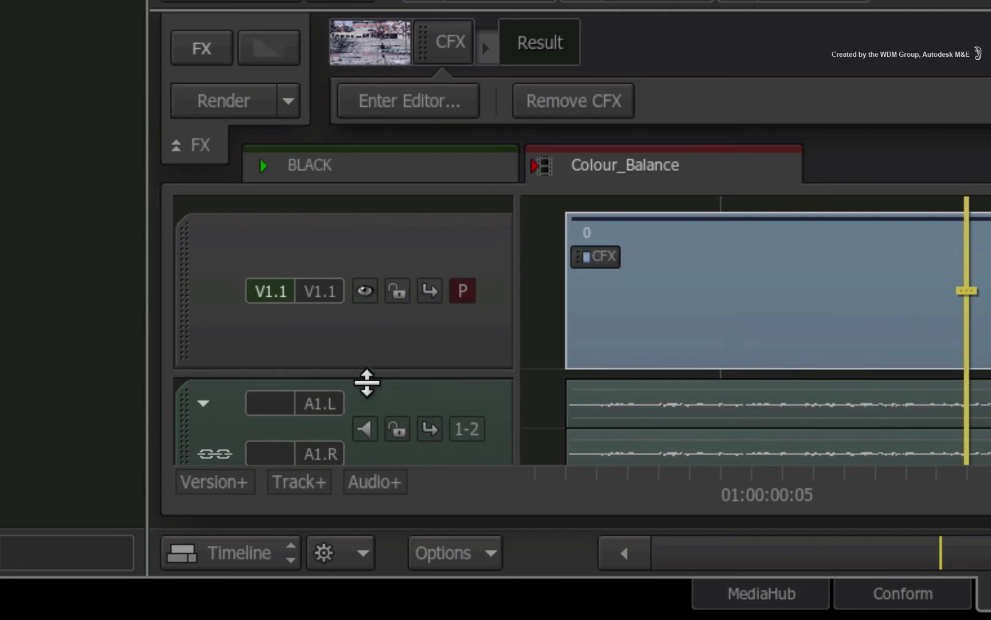
mouse_move(597, 257)
left_mouse_down()
mouse_move(154, 179)
mouse_move(154, 153)
left_mouse_up()
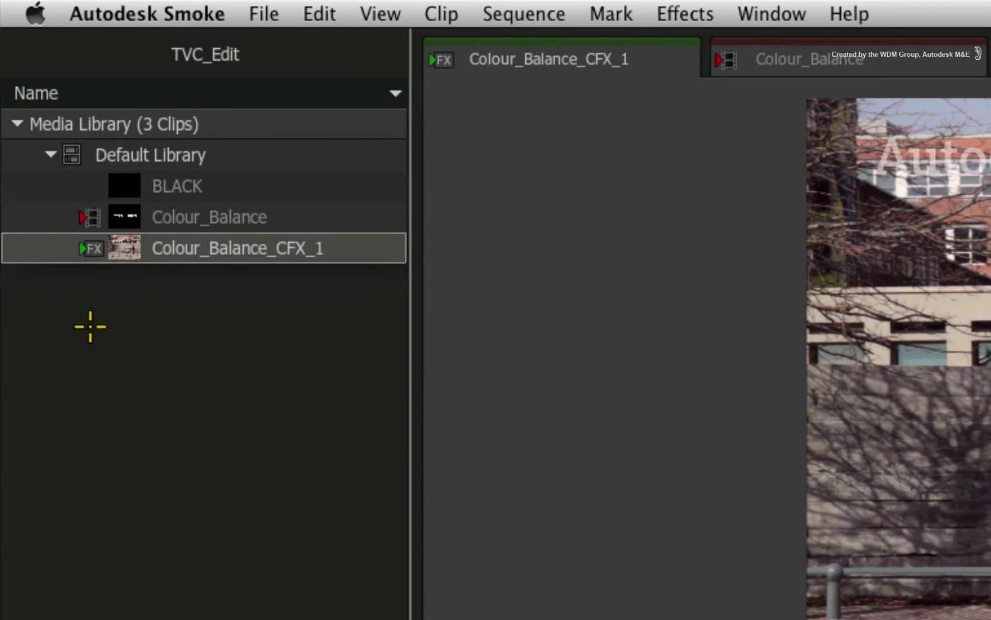